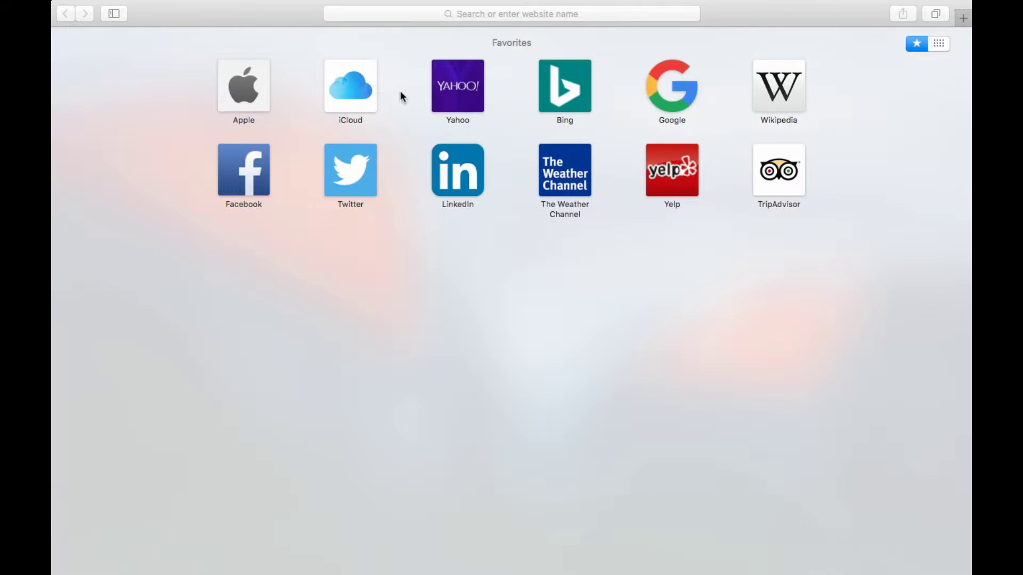
pyautogui.click(351, 15)
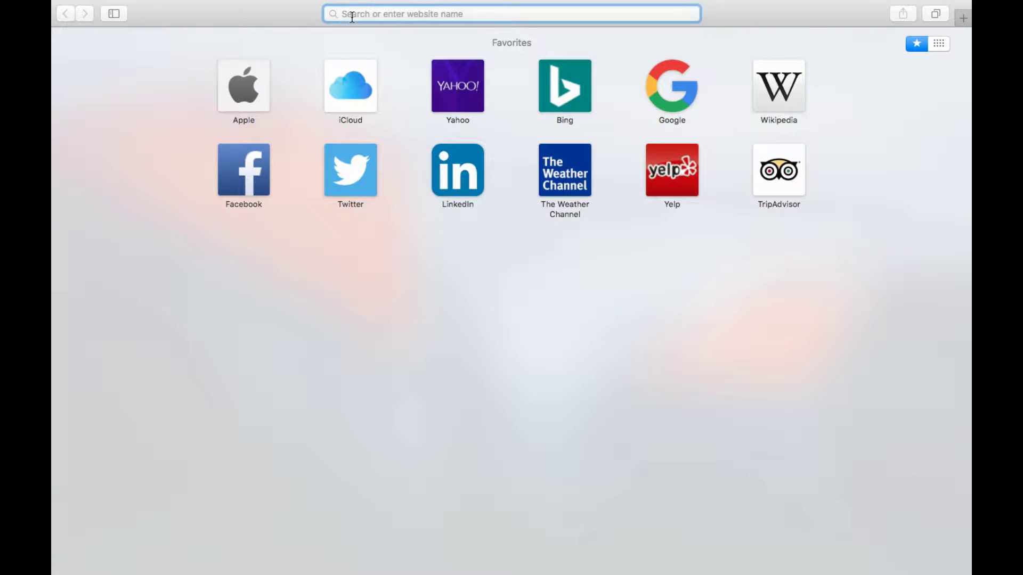
pyautogui.write('www.hp.com.hp.com')
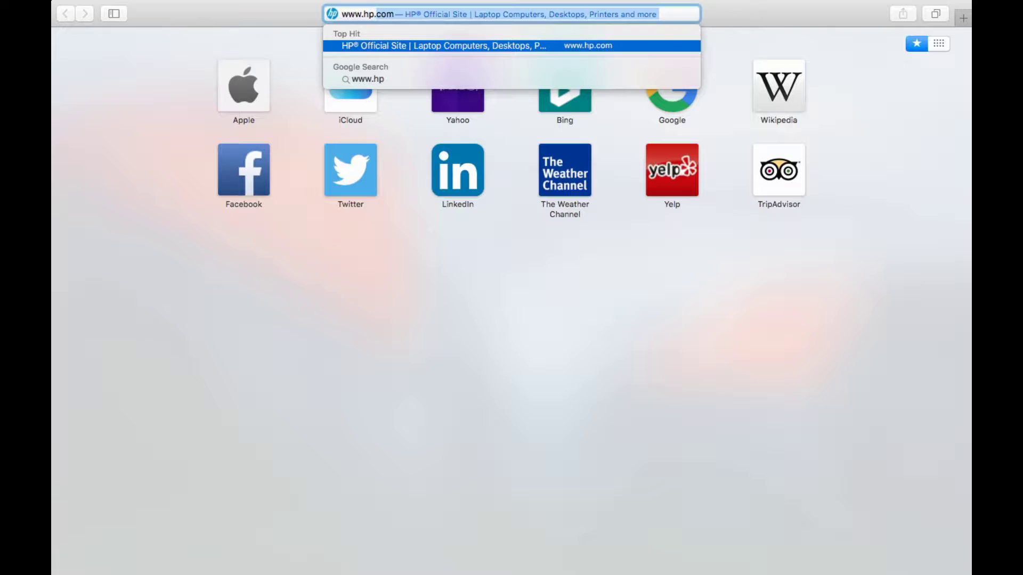
pyautogui.press('Return')
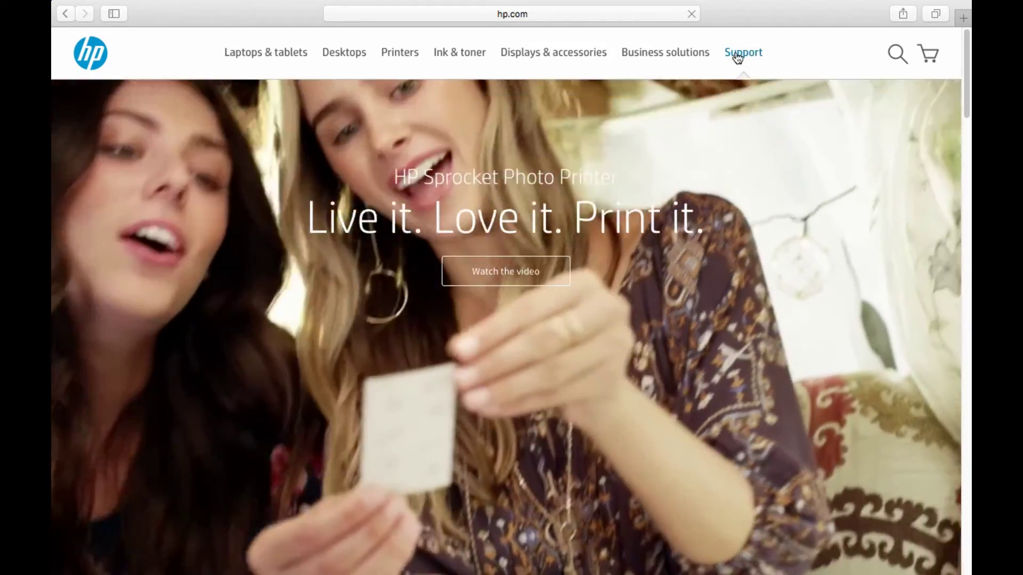
pyautogui.moveTo(739, 55)
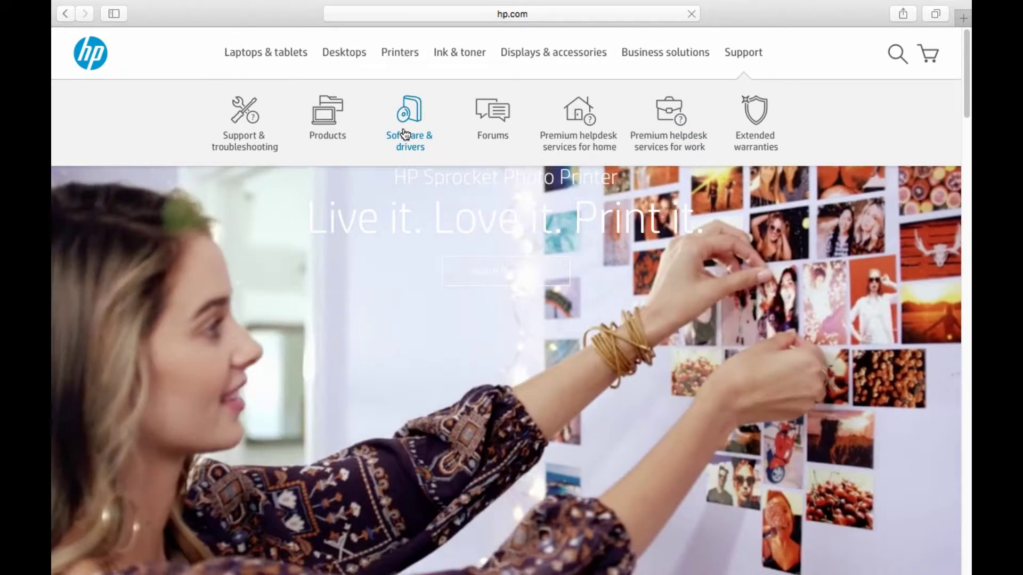
pyautogui.click(408, 133)
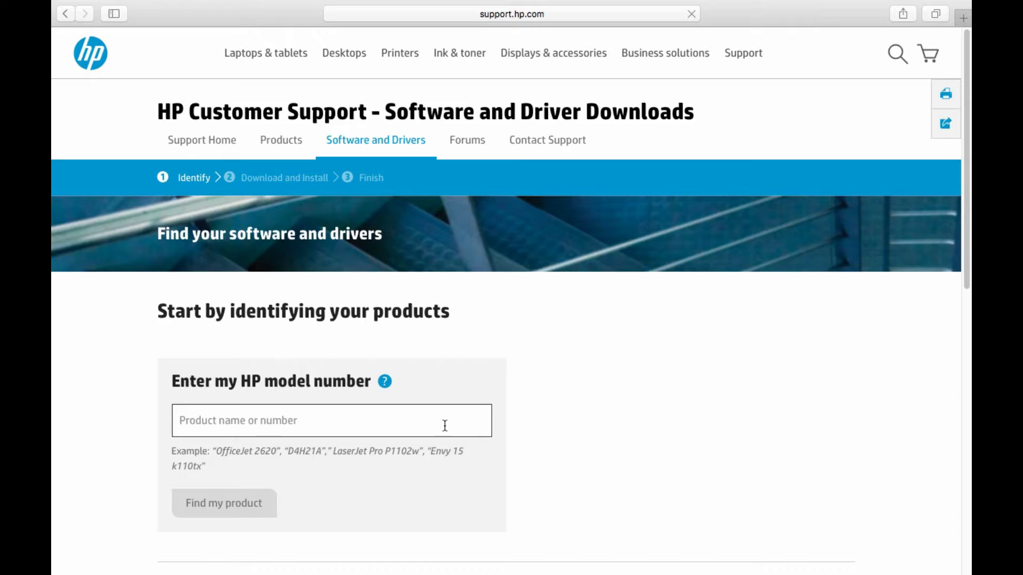
# - Search HP Customer Support for the 'officejet pro 8630' printer model
pyautogui.click(445, 425)
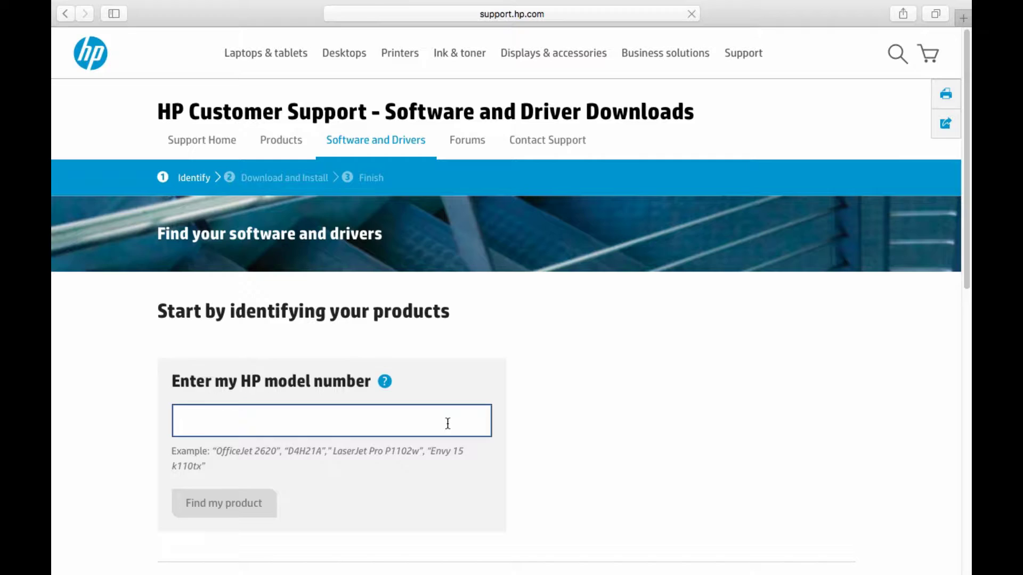
pyautogui.write('oofic')
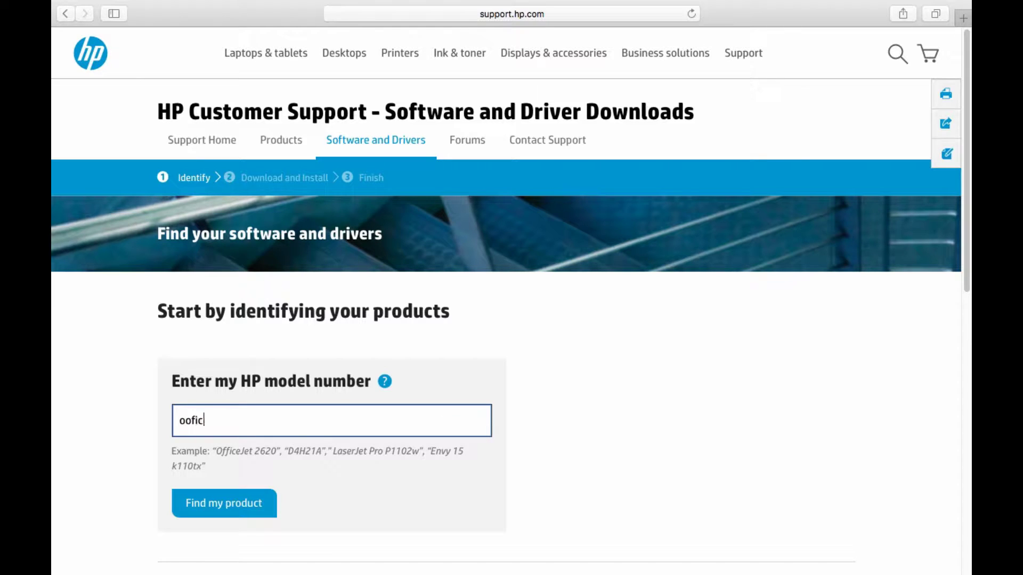
pyautogui.write('ejet pro 8630')
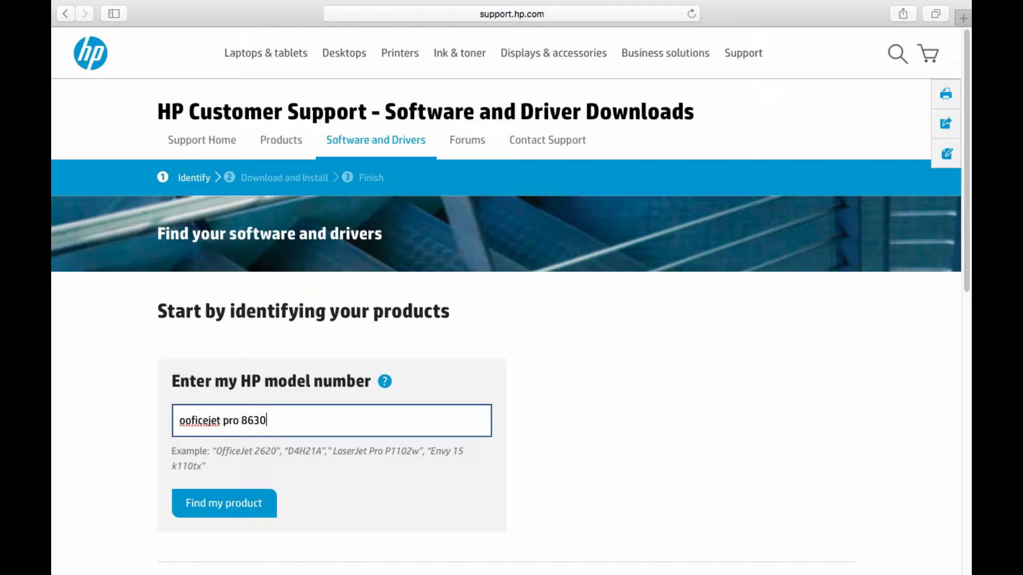
pyautogui.click(232, 503)
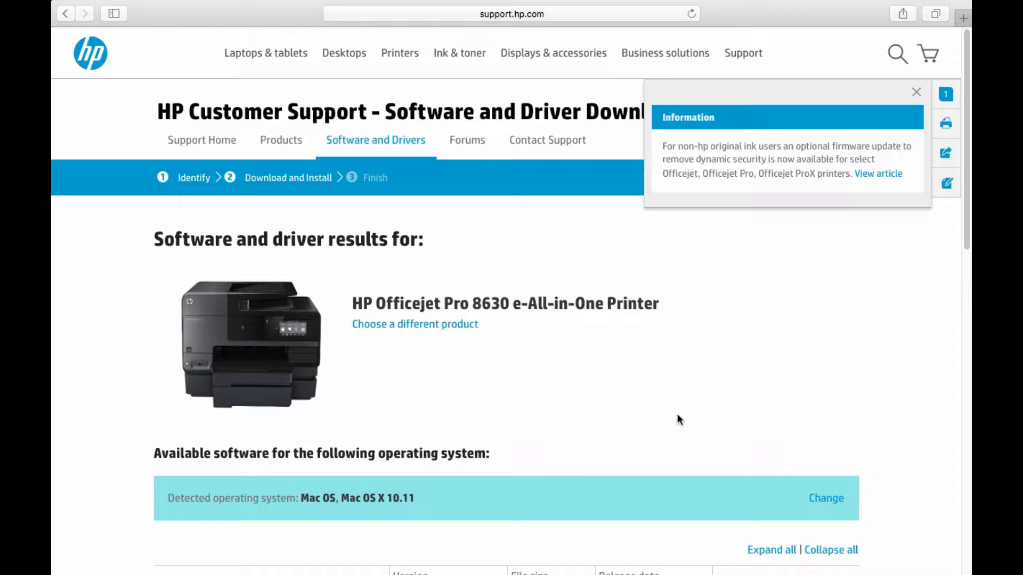
# - Download HP Easy Start from Driver-Product Installation Software and dismiss the download assistant
pyautogui.scroll(-5, 621, 425)
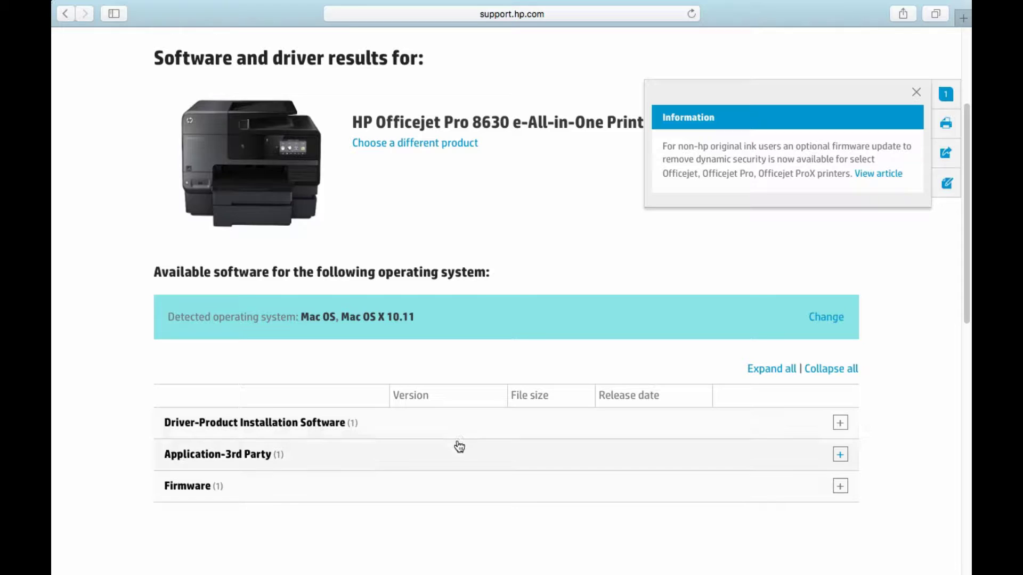
pyautogui.click(322, 425)
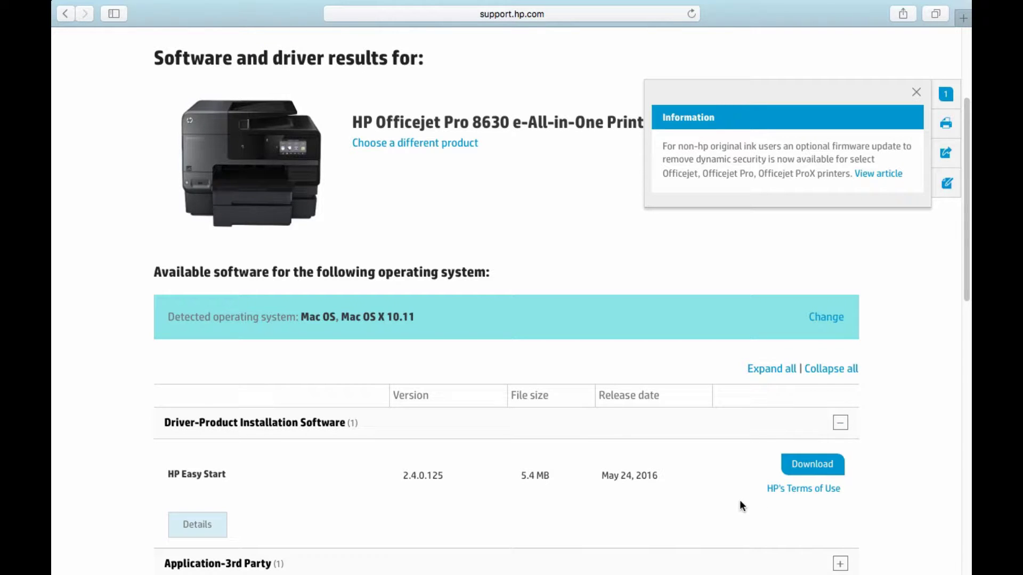
pyautogui.click(817, 472)
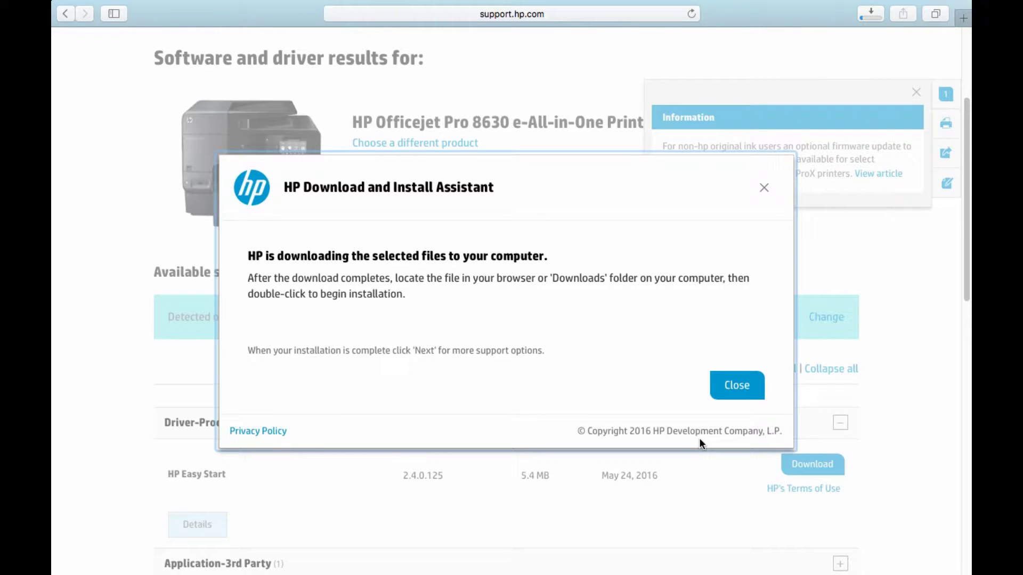
pyautogui.click(740, 391)
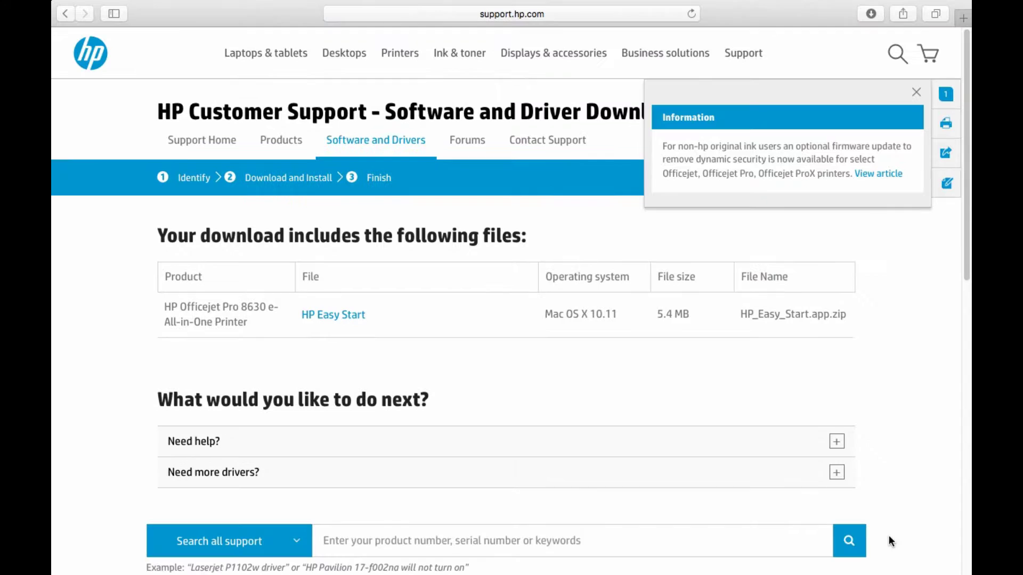
# - Launch HP Easy Start-2 from the Downloads stack in the Dock
pyautogui.click(906, 560)
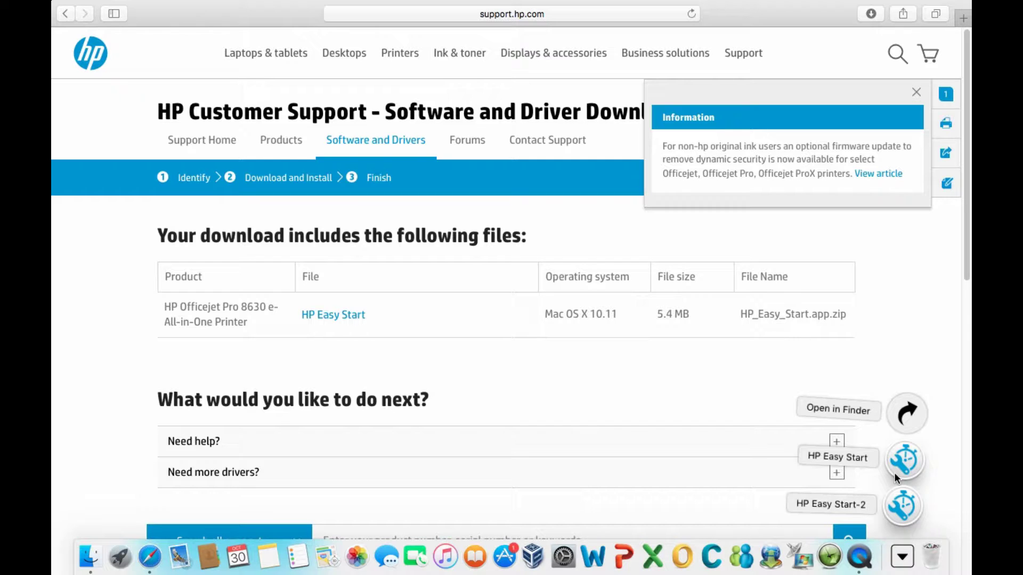
pyautogui.click(901, 506)
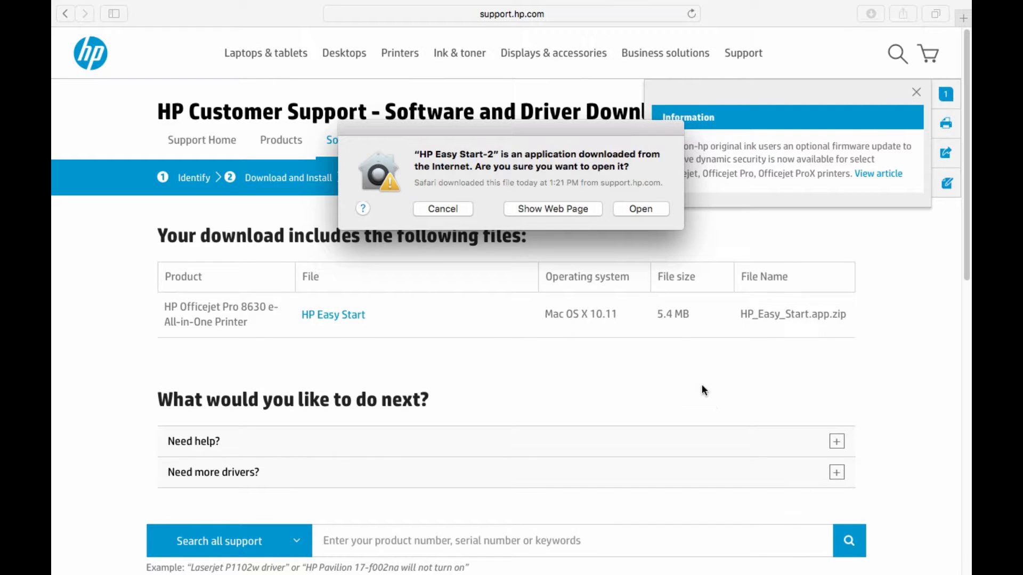
# - Open HP Easy Start, accept the setup agreements, confirm preparation and select the HP Officejet Pro 8630
pyautogui.click(641, 209)
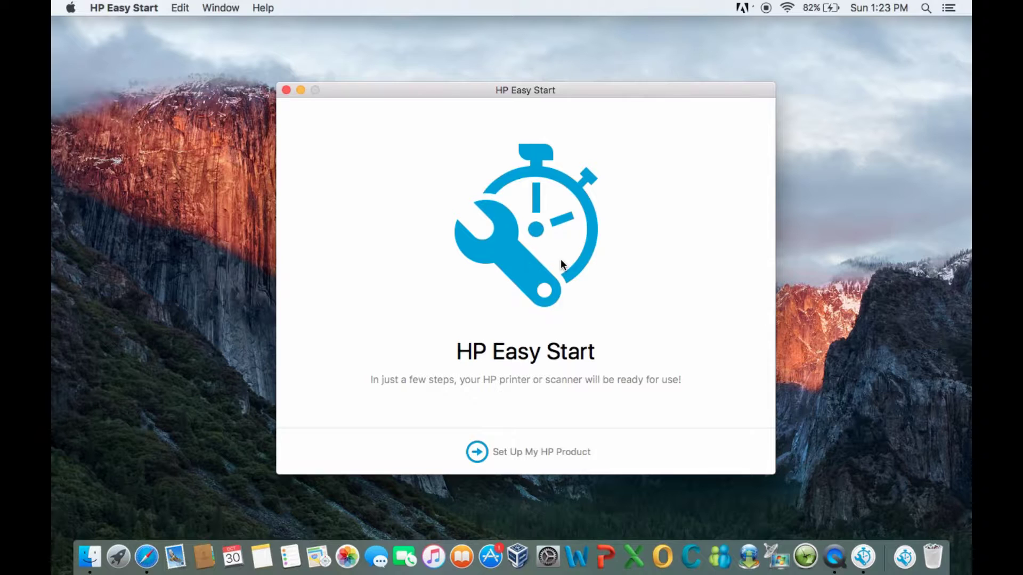
pyautogui.click(477, 451)
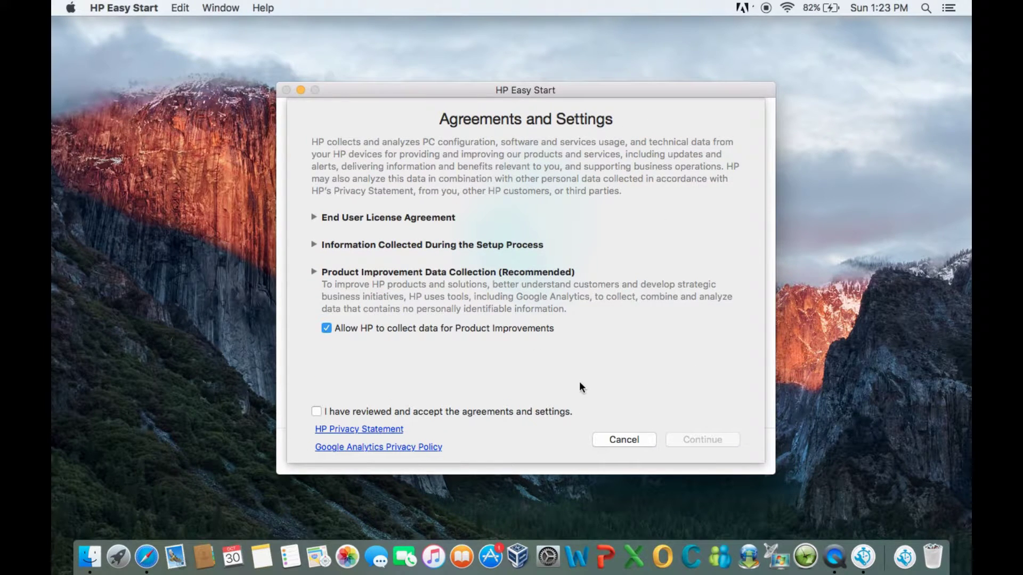
pyautogui.click(317, 414)
pyautogui.click(712, 442)
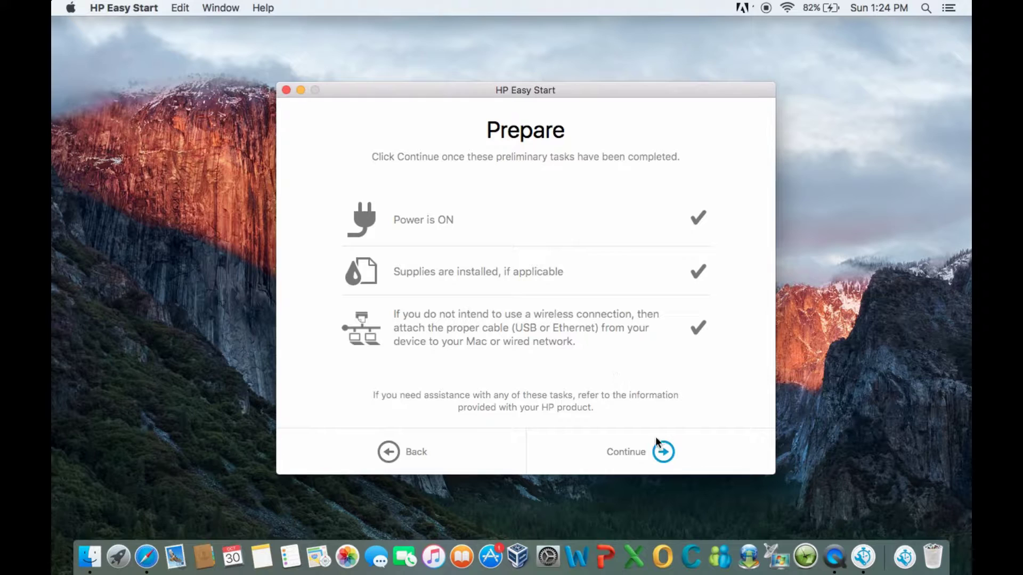
pyautogui.click(663, 453)
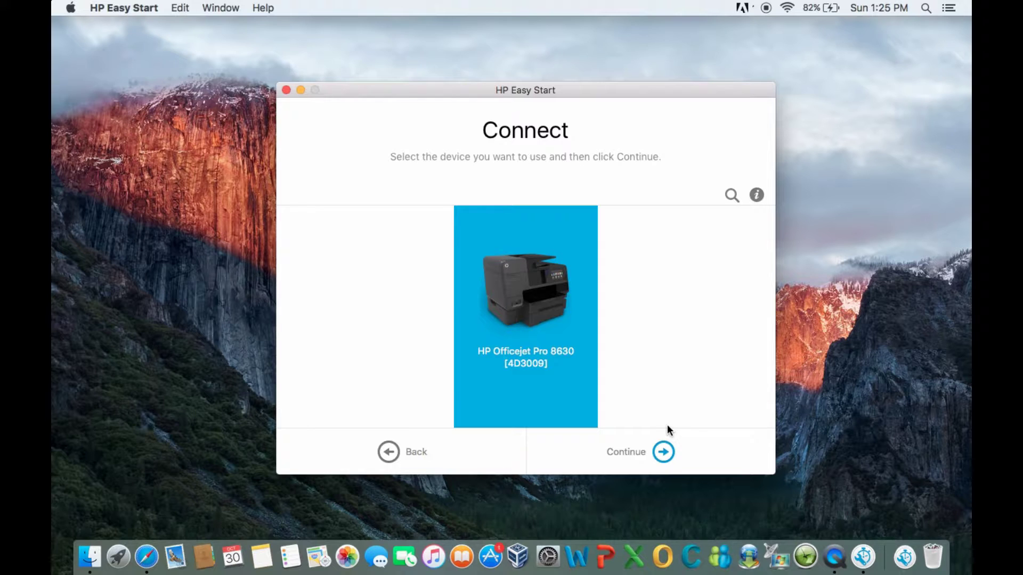
pyautogui.click(662, 452)
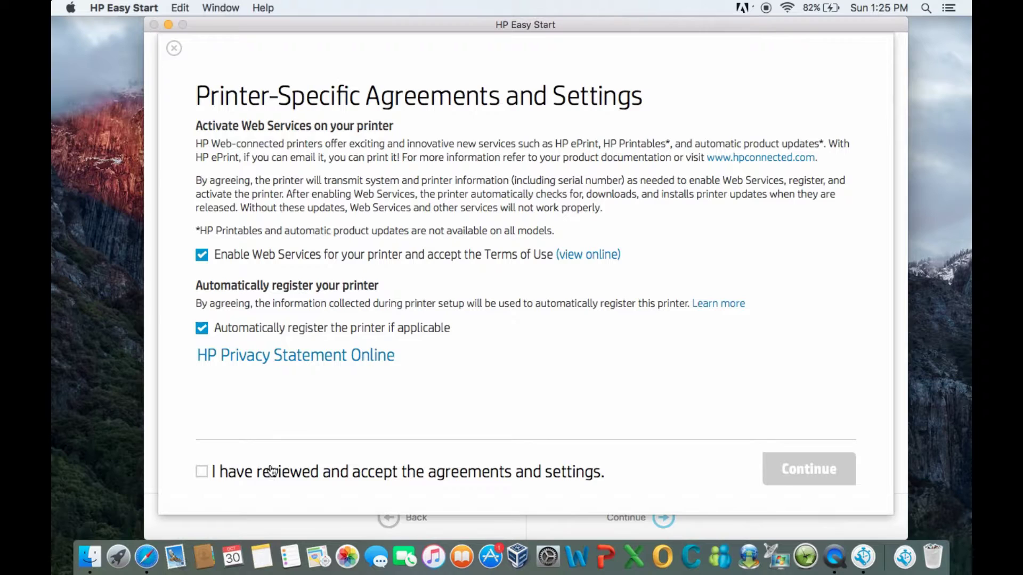
# - Accept printer-specific agreements, then answer the survey: home, personal use, and enter the postal code
pyautogui.click(202, 472)
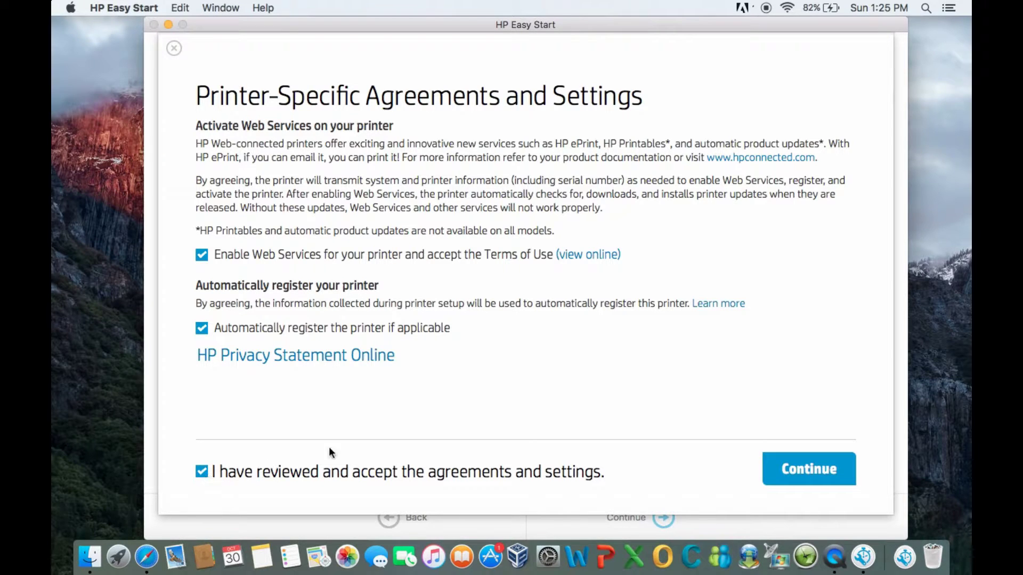
pyautogui.click(811, 483)
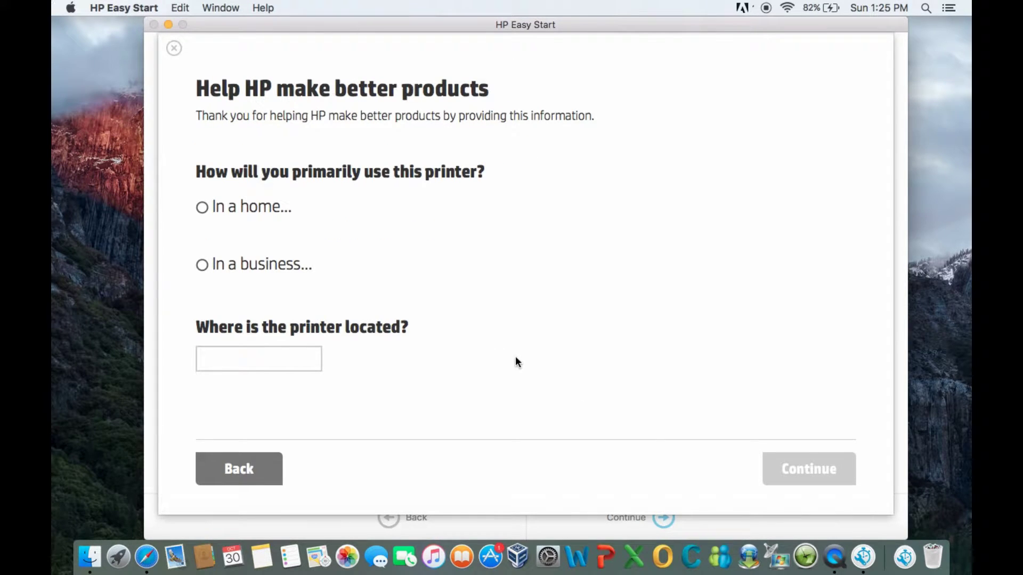
pyautogui.click(203, 207)
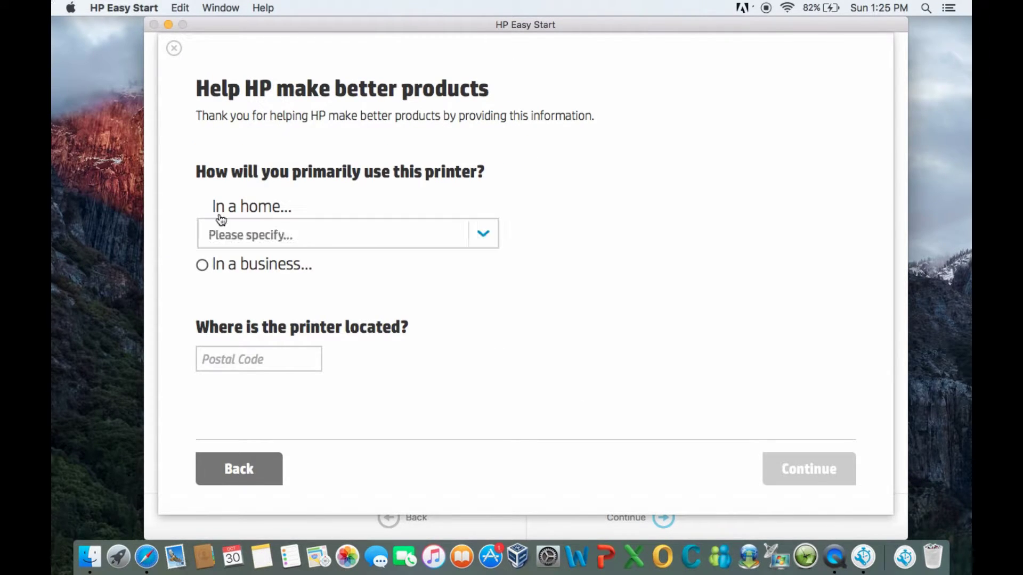
pyautogui.click(453, 236)
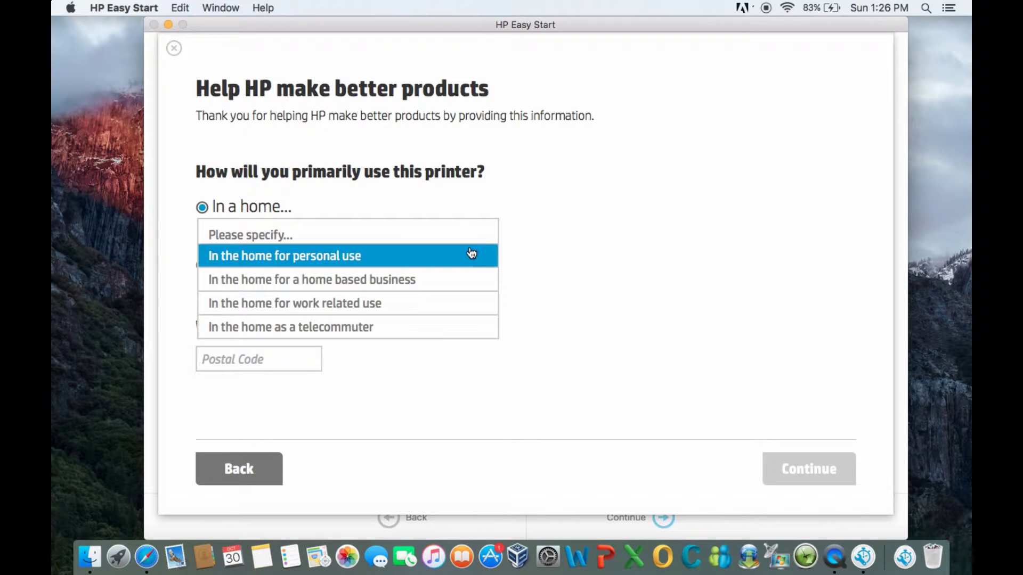
pyautogui.click(471, 254)
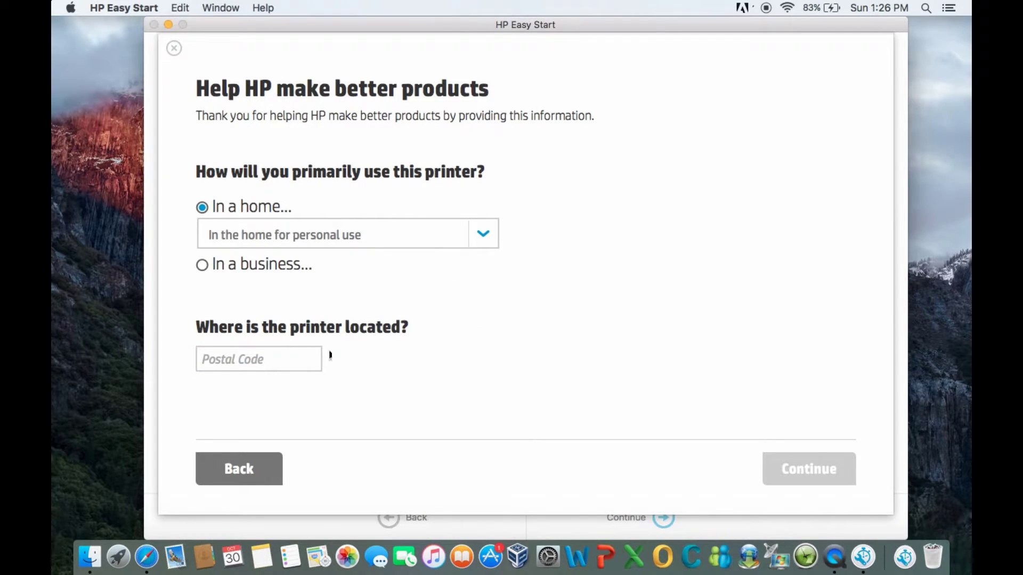
pyautogui.click(268, 360)
pyautogui.write('12345')
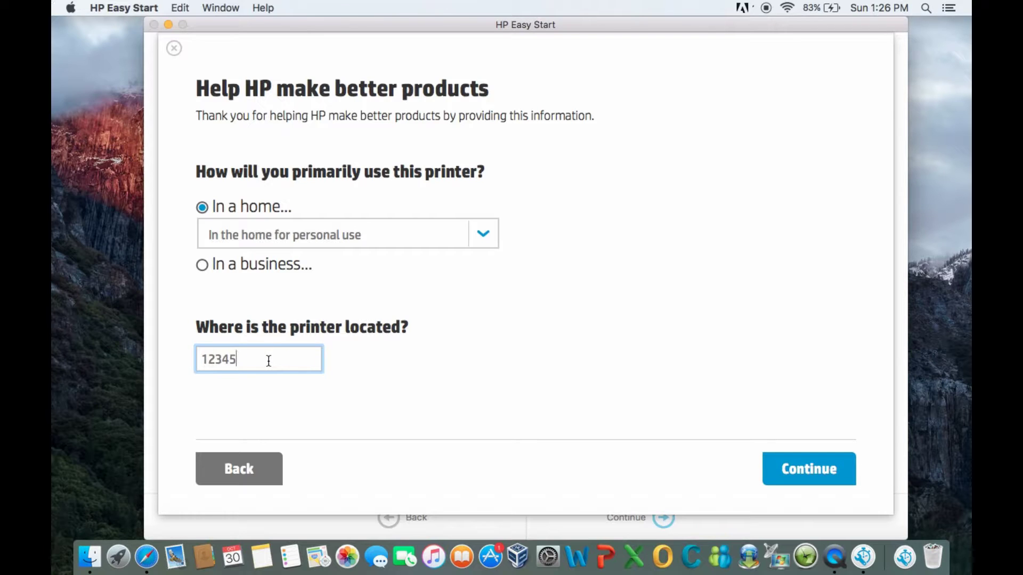
# - Submit the survey and install Essential Software and HP Easy Scan
pyautogui.click(795, 472)
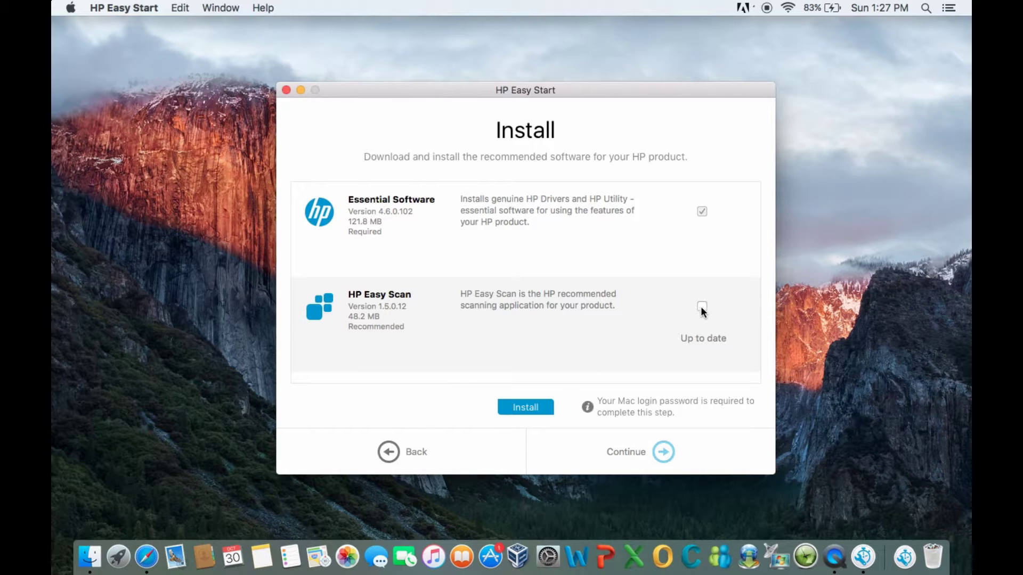
pyautogui.click(529, 407)
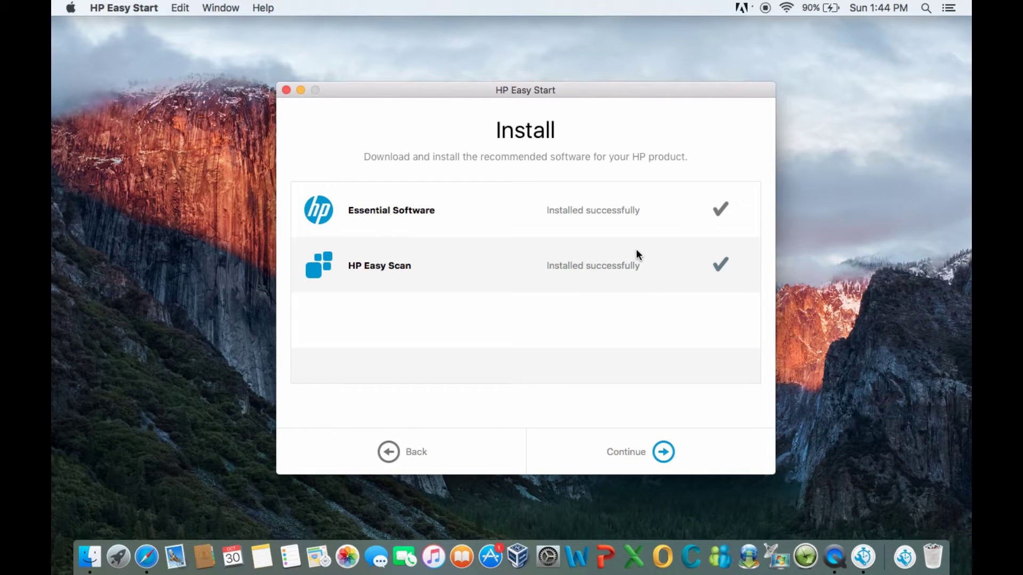
# - Show extended alerts for errors only, dismissed automatically after 5 seconds
pyautogui.click(664, 453)
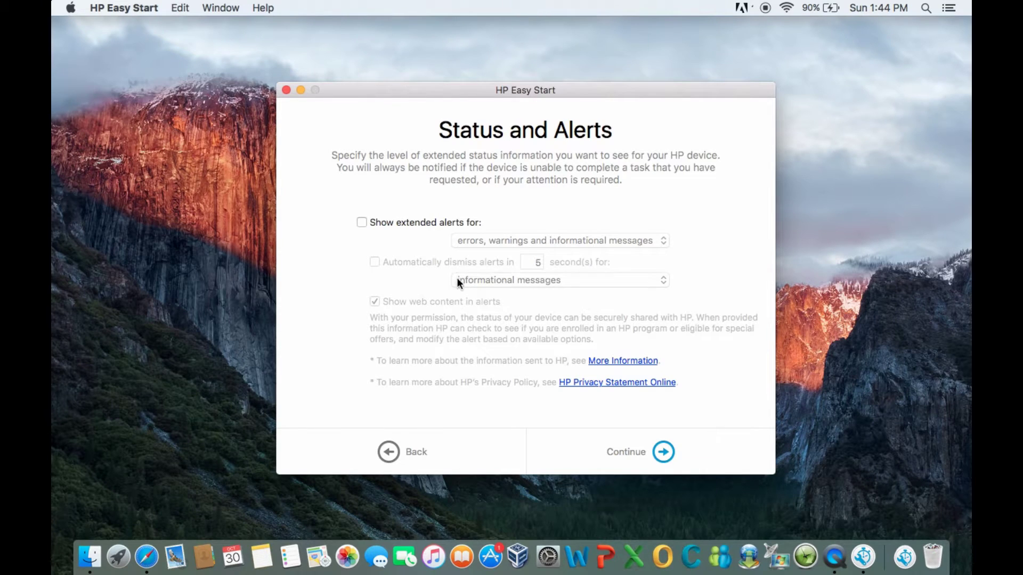
pyautogui.click(366, 221)
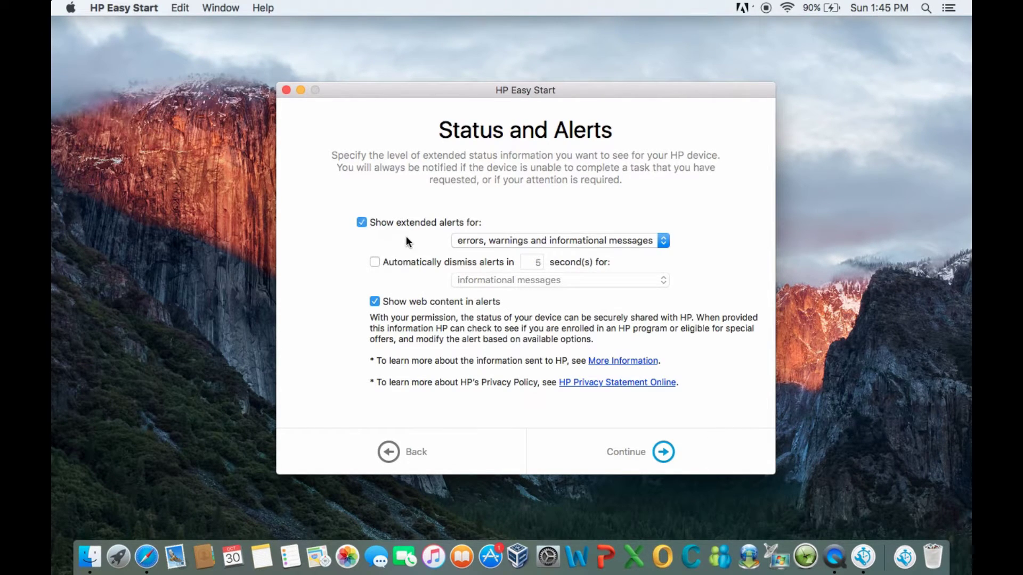
pyautogui.click(495, 241)
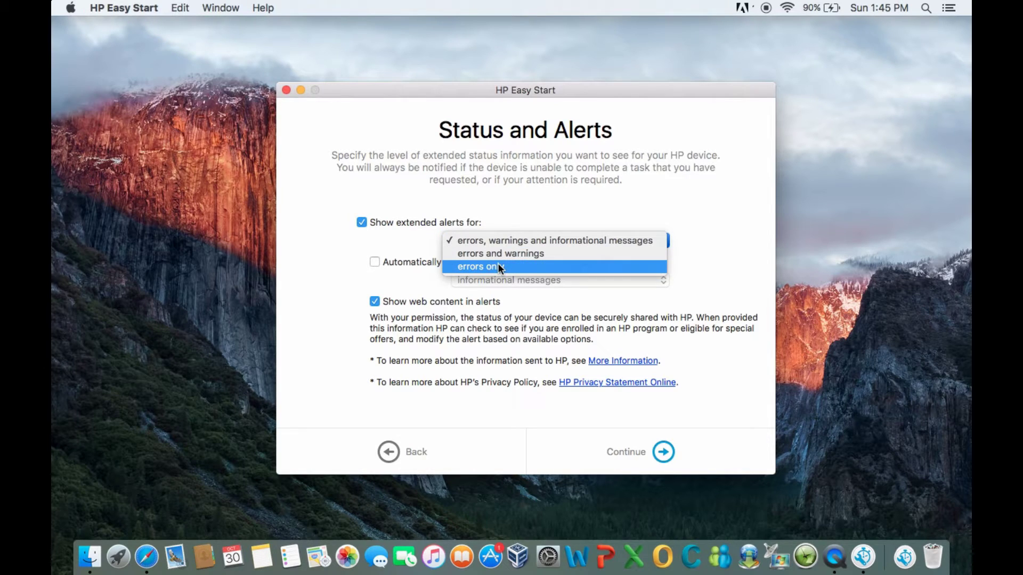
pyautogui.click(498, 265)
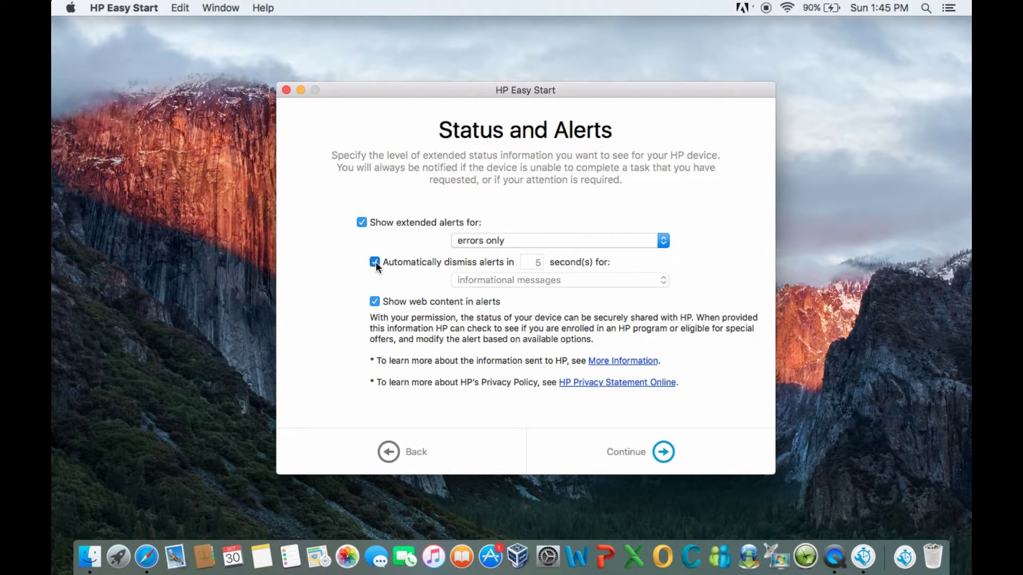
pyautogui.click(375, 262)
pyautogui.click(501, 282)
pyautogui.click(661, 459)
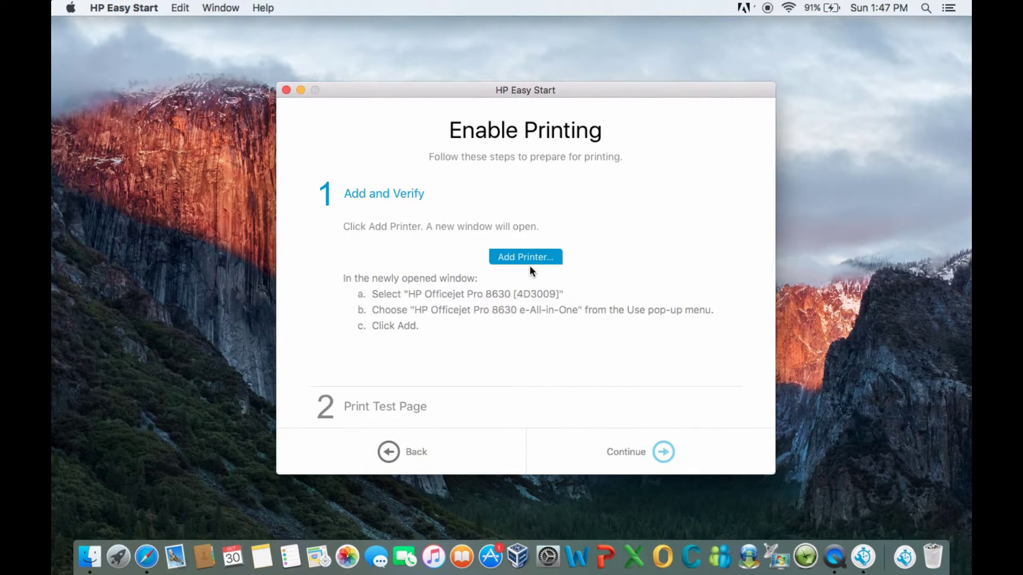
# - Add HP Officejet Pro 8630 [4D3009] with location 'home' and the e-All-in-One driver
pyautogui.click(527, 260)
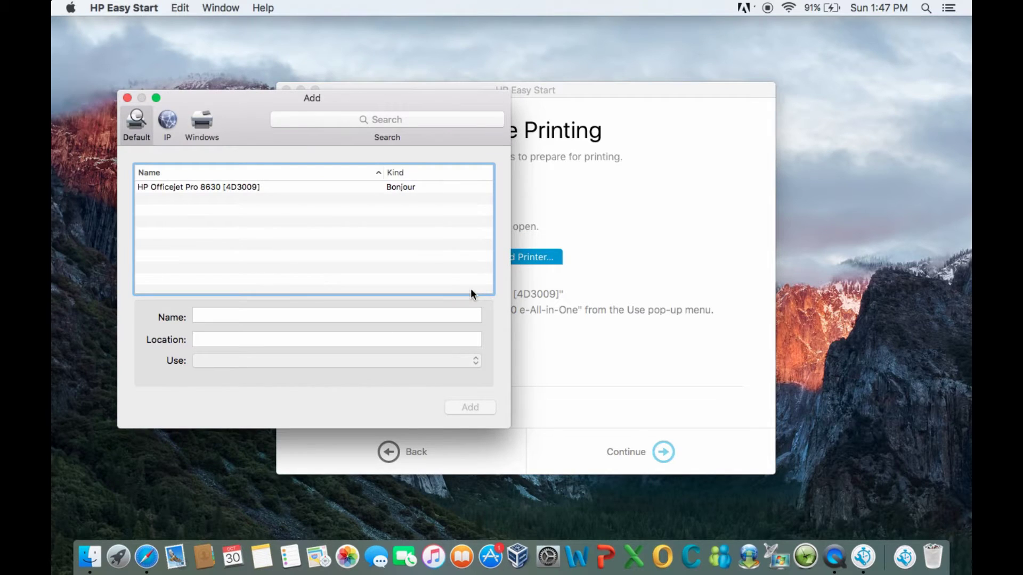
pyautogui.click(209, 187)
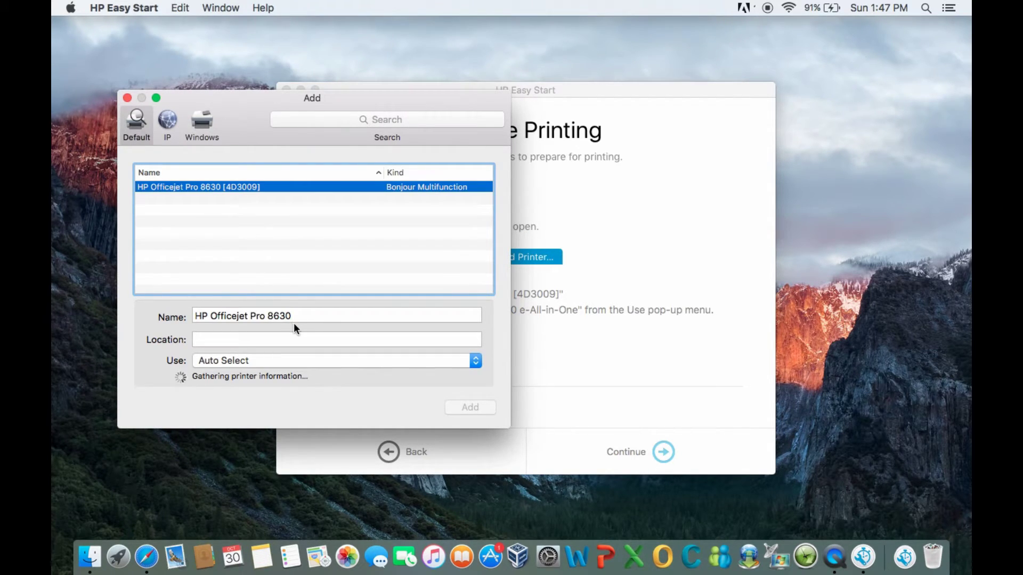
pyautogui.click(240, 341)
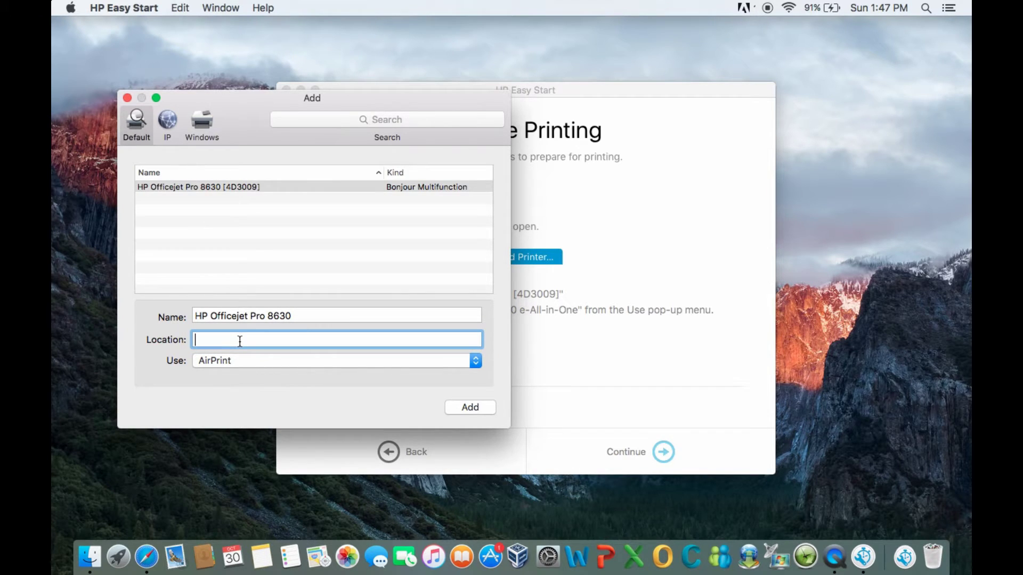
pyautogui.write('home')
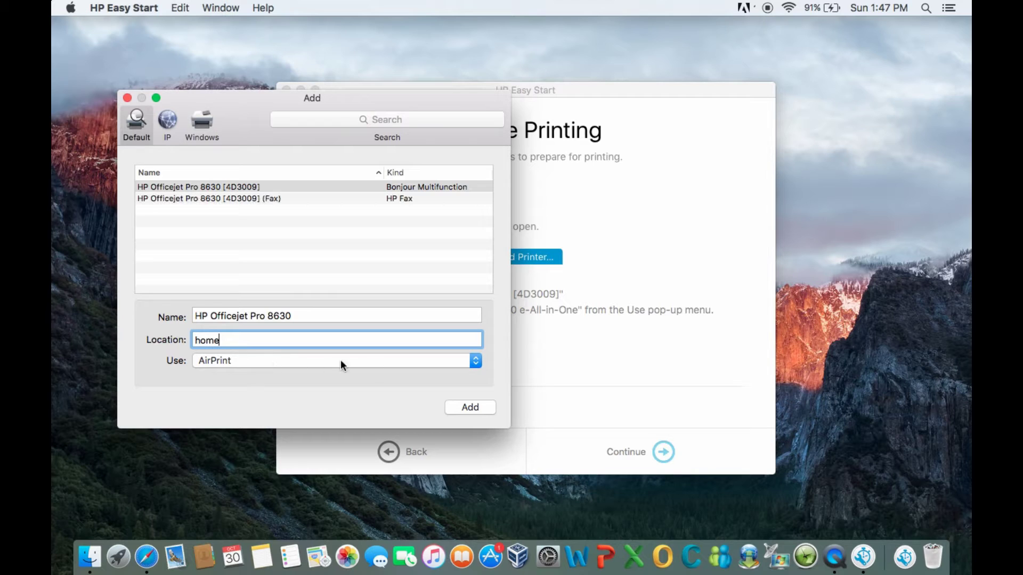
pyautogui.click(475, 361)
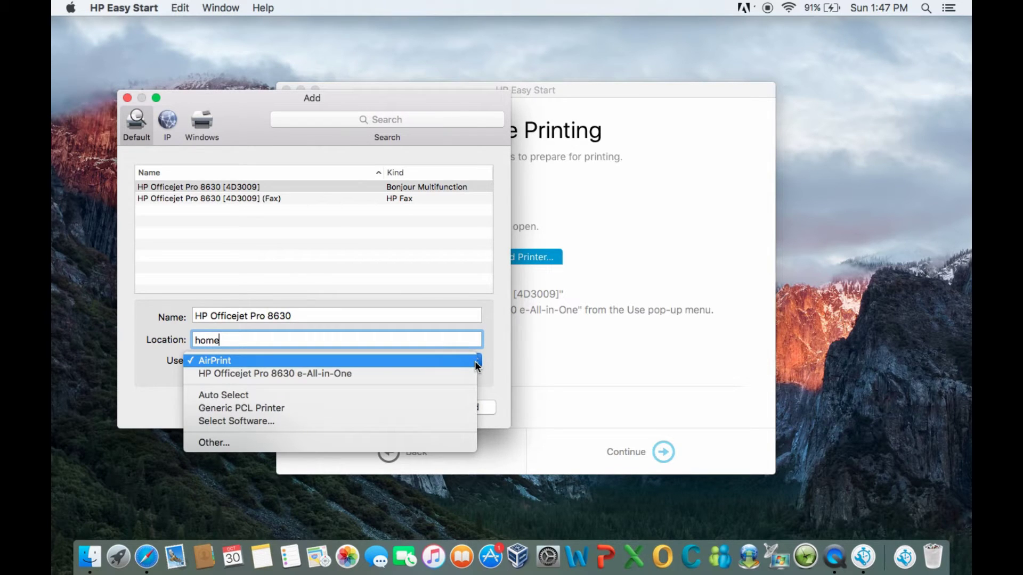
pyautogui.click(359, 376)
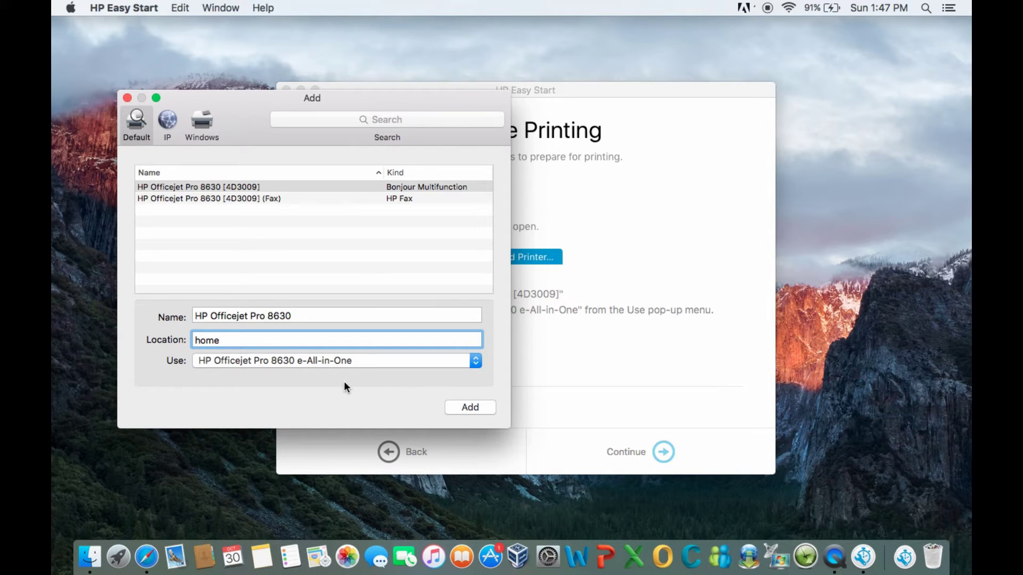
pyautogui.click(467, 408)
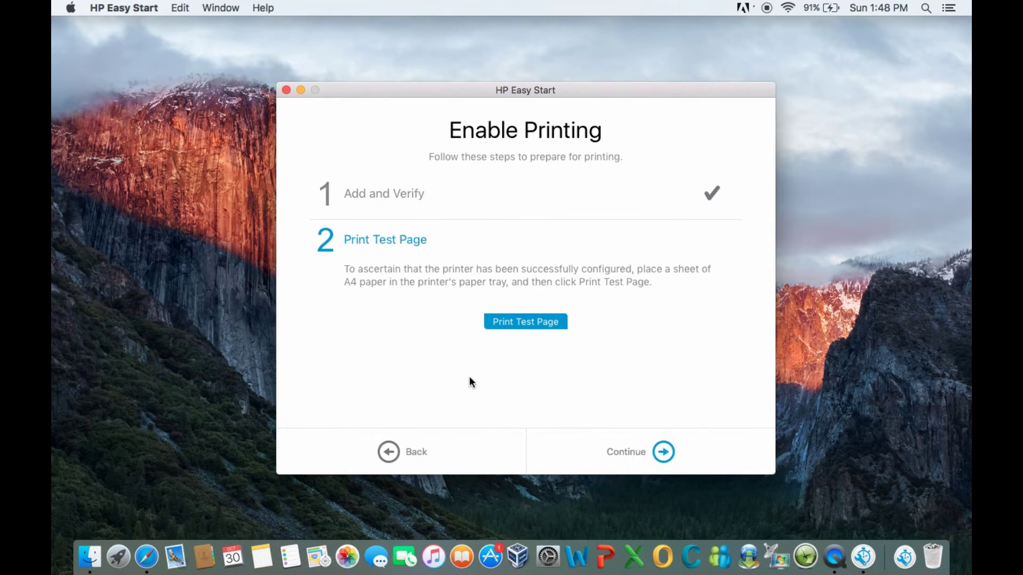
# - Print a test page and continue to the 'Printer Setup is complete!' page
pyautogui.click(513, 324)
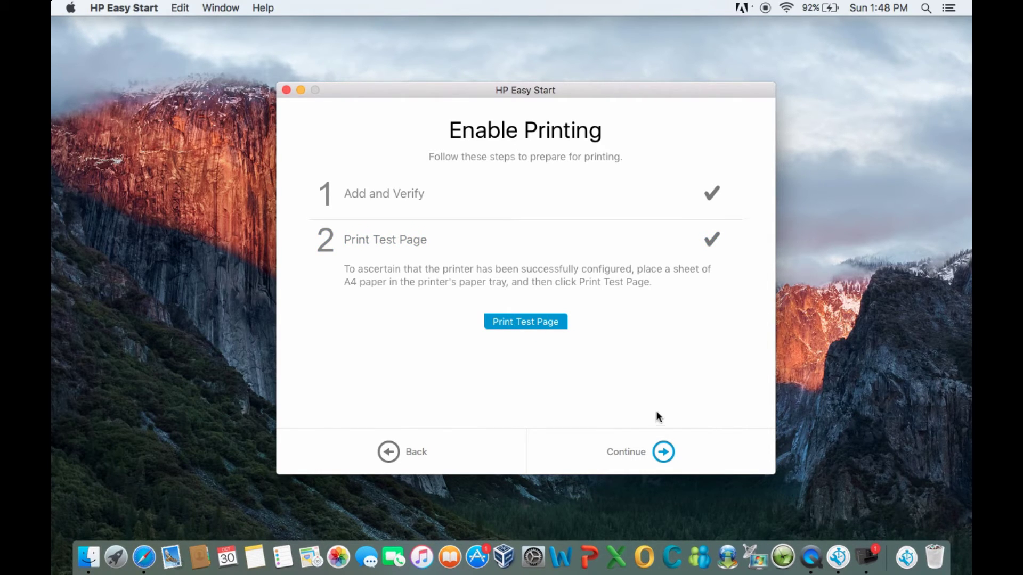
pyautogui.click(665, 454)
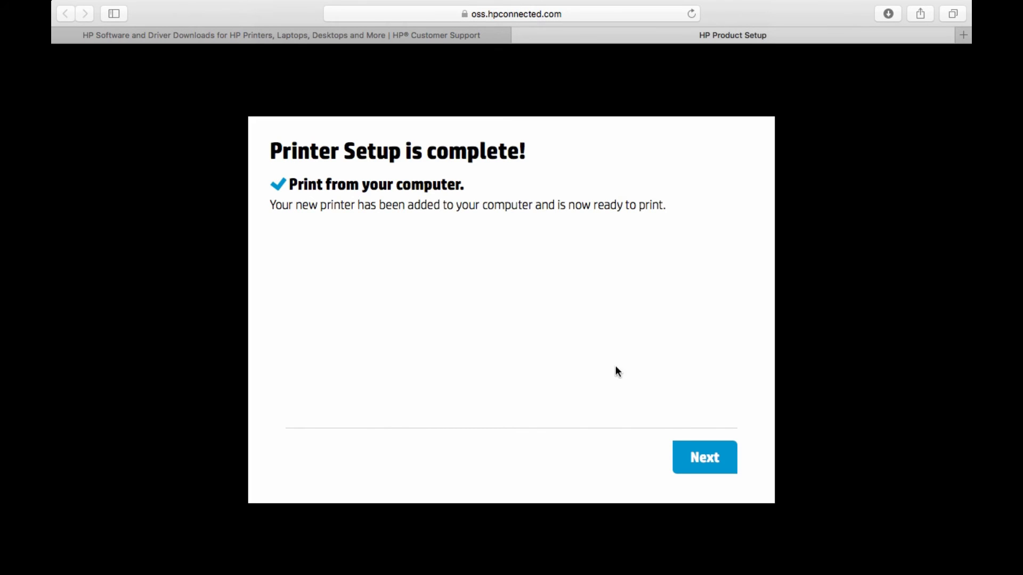
# - Continue from the 'Printer Setup is complete!' page to HP product registration at register.hp.com
pyautogui.click(711, 452)
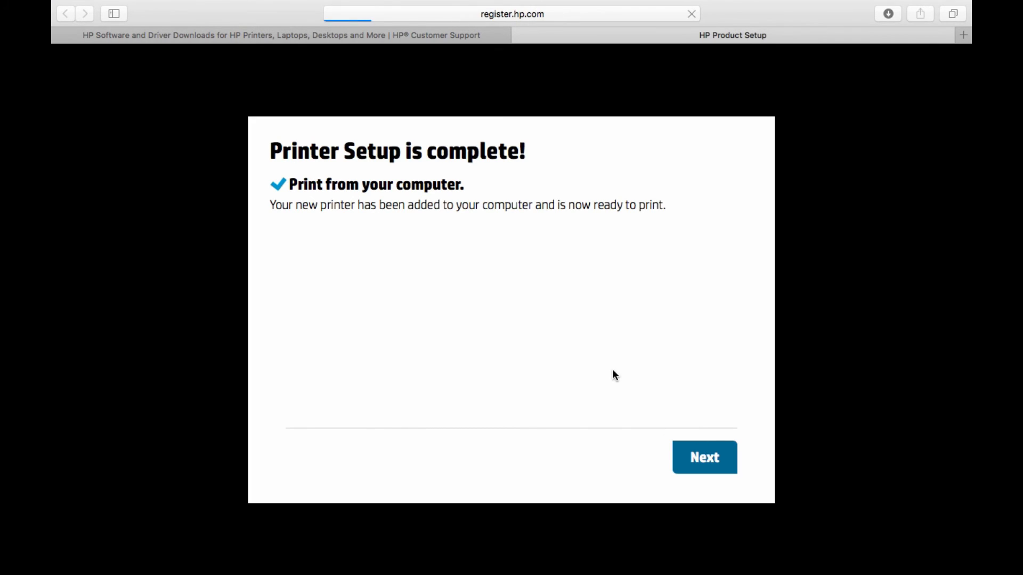